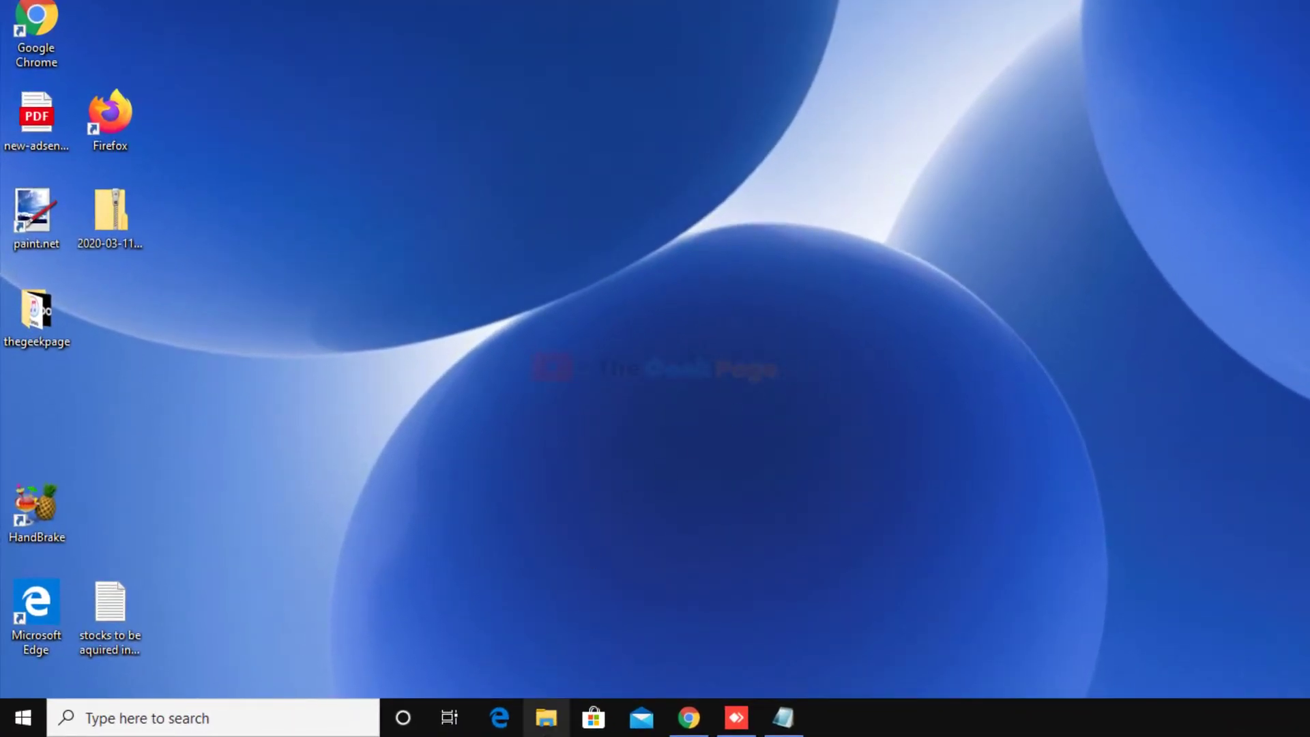
- Show This PC in File Explorer with USB Drive (F:) listed
{"action": "left_click", "coordinate": [545, 718]}
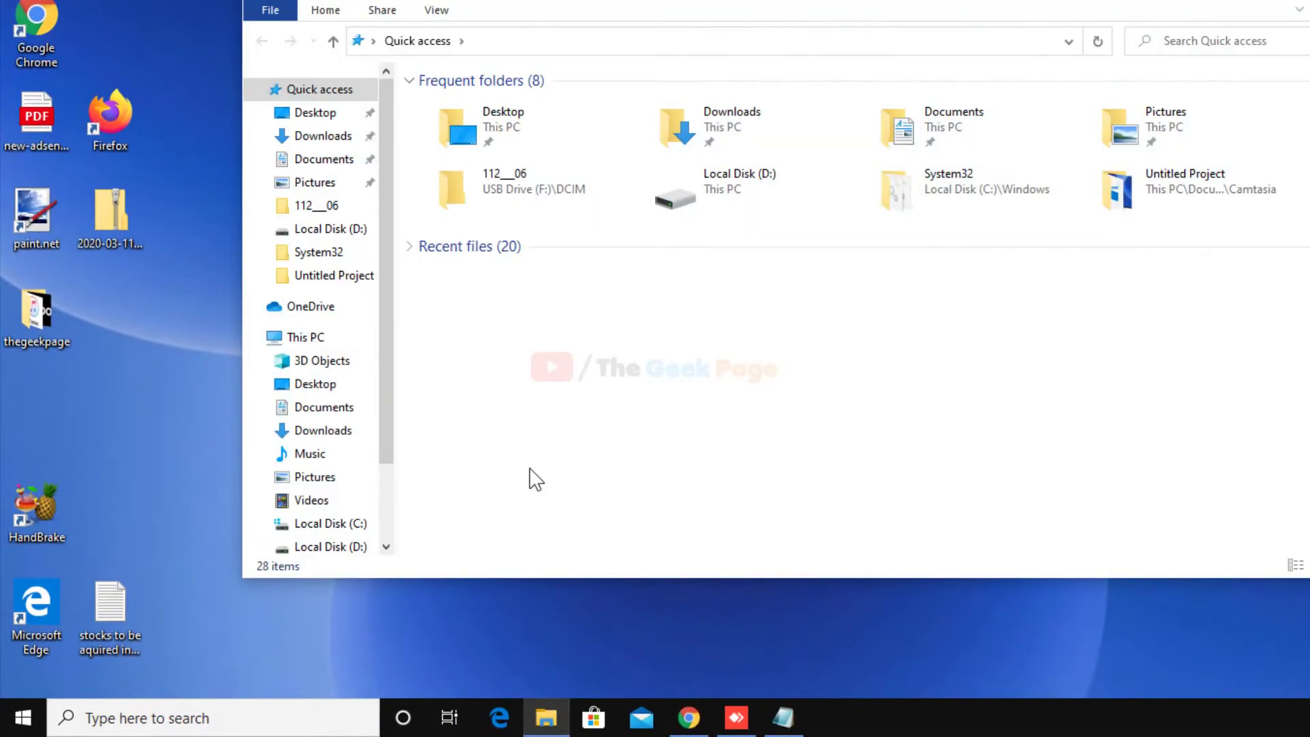
{"action": "left_click", "coordinate": [335, 344]}
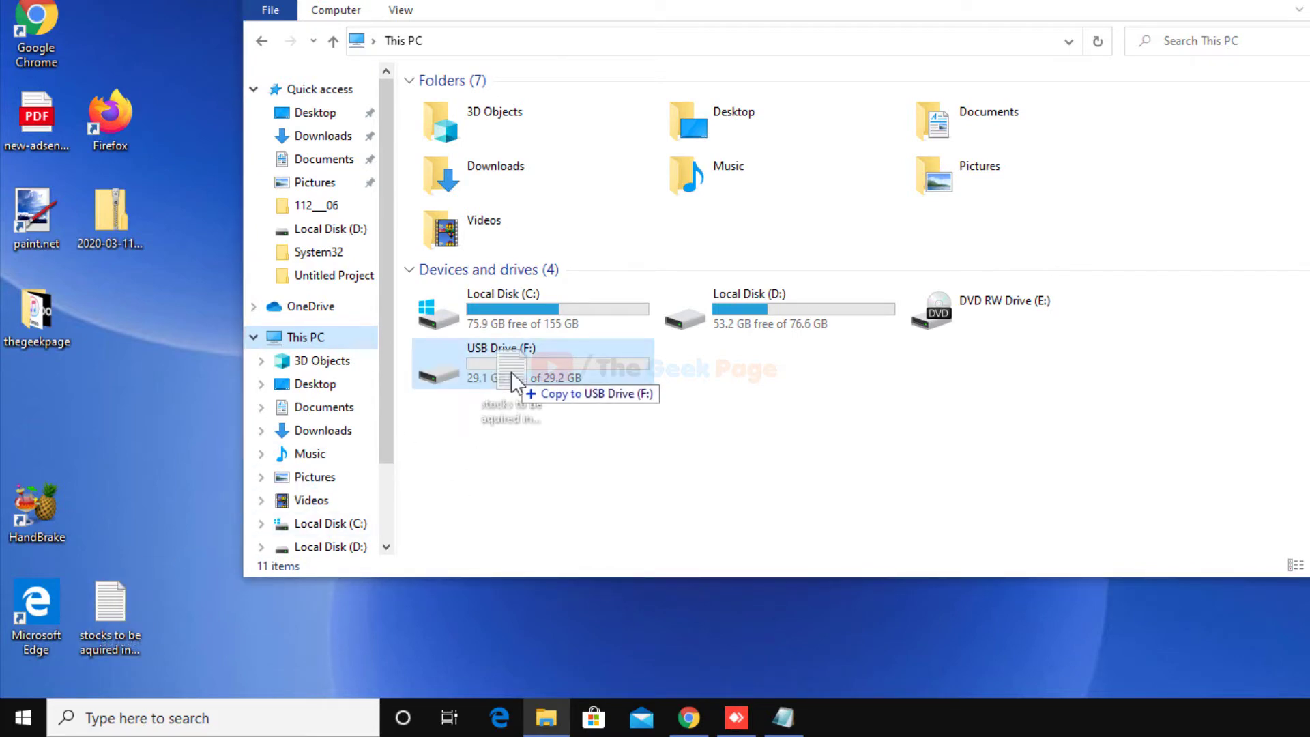
{"action": "left_click_drag", "start_coordinate": [109, 602], "coordinate": [476, 367]}
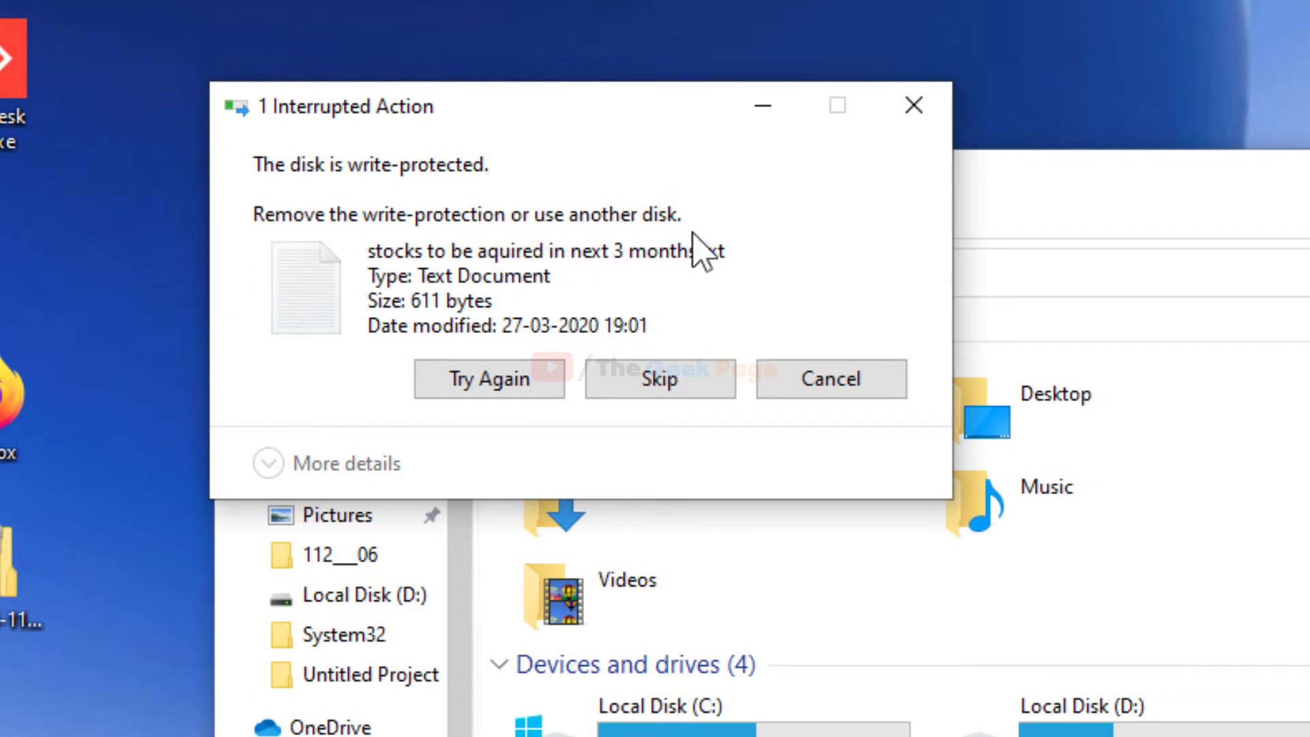
{"action": "left_click", "coordinate": [910, 109]}
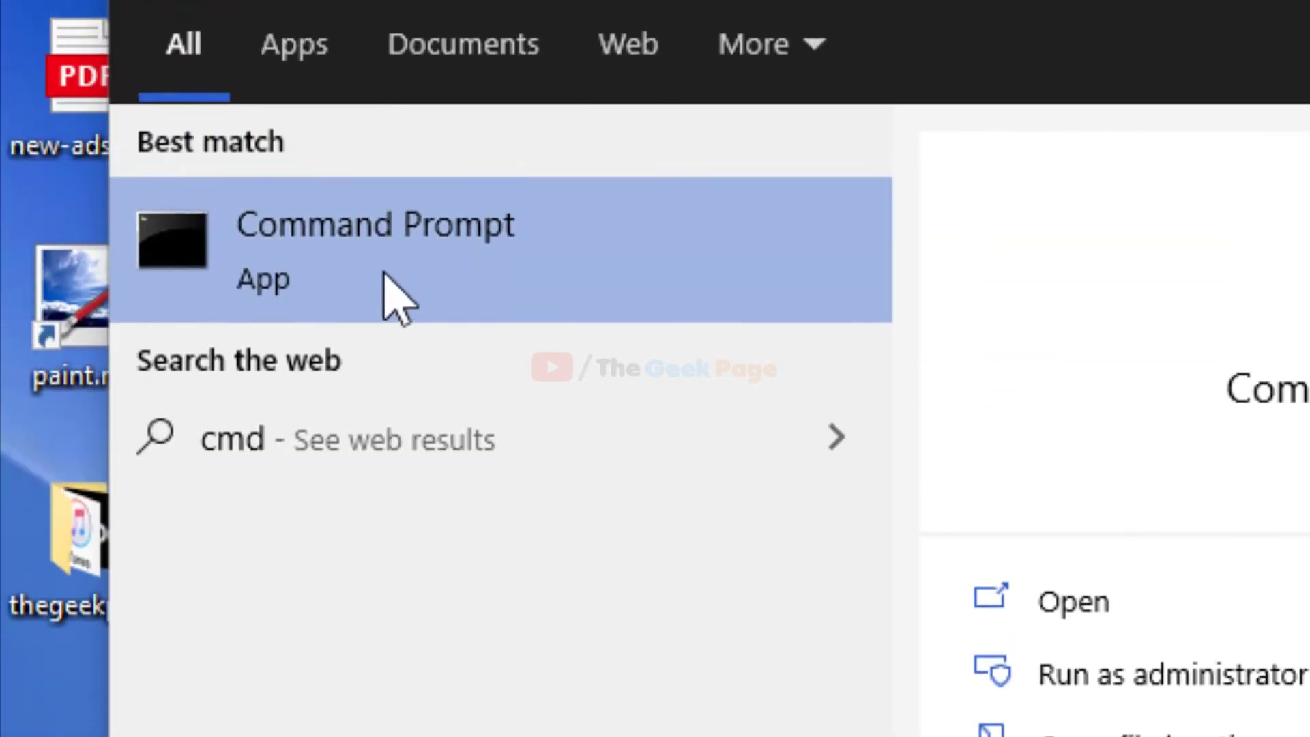
- Launch Command Prompt from the search results as administrator
{"action": "right_click", "coordinate": [476, 267]}
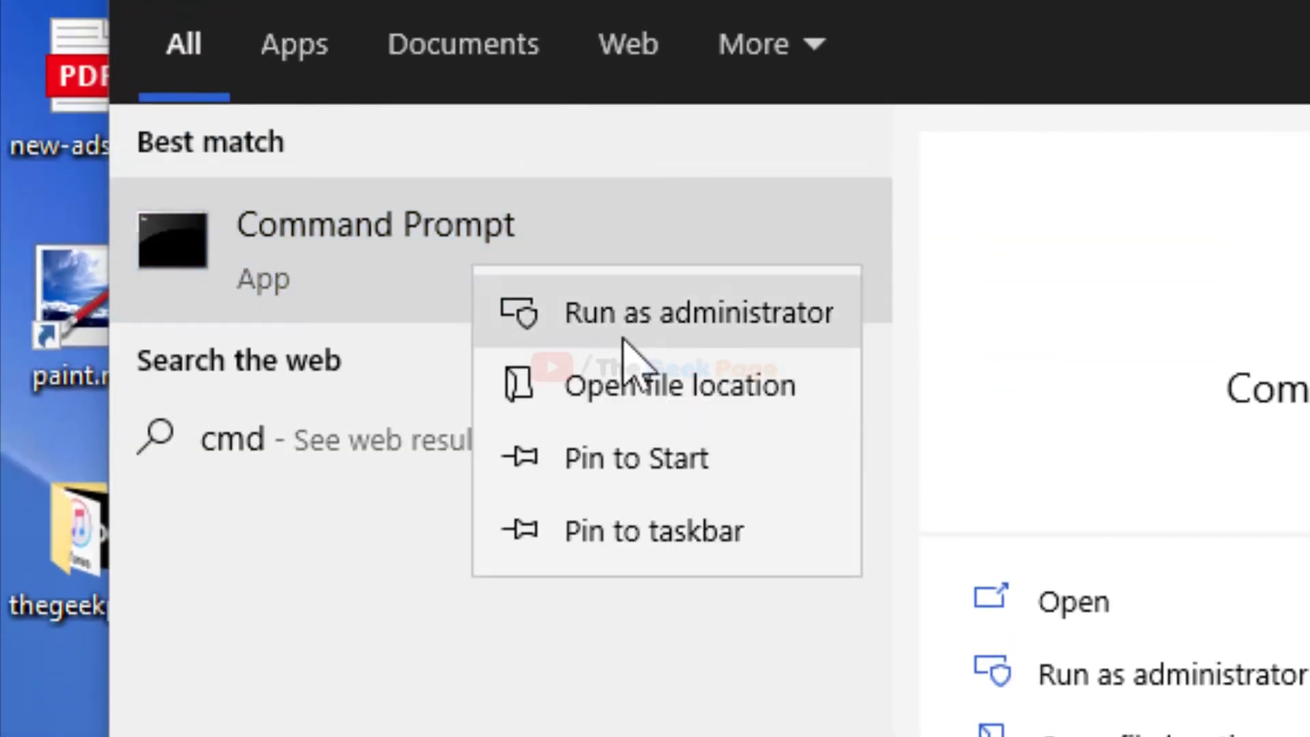
{"action": "left_click", "coordinate": [798, 341]}
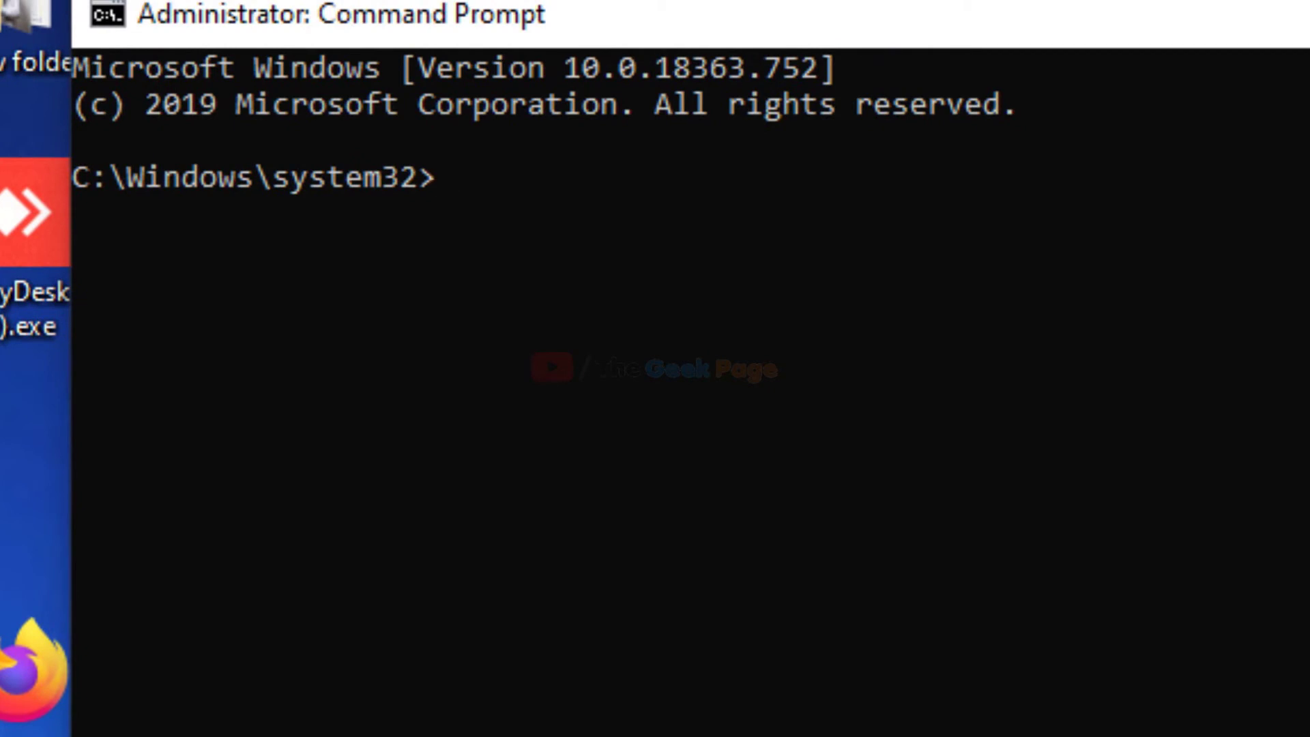
{"action": "type", "text": "diskpart"}
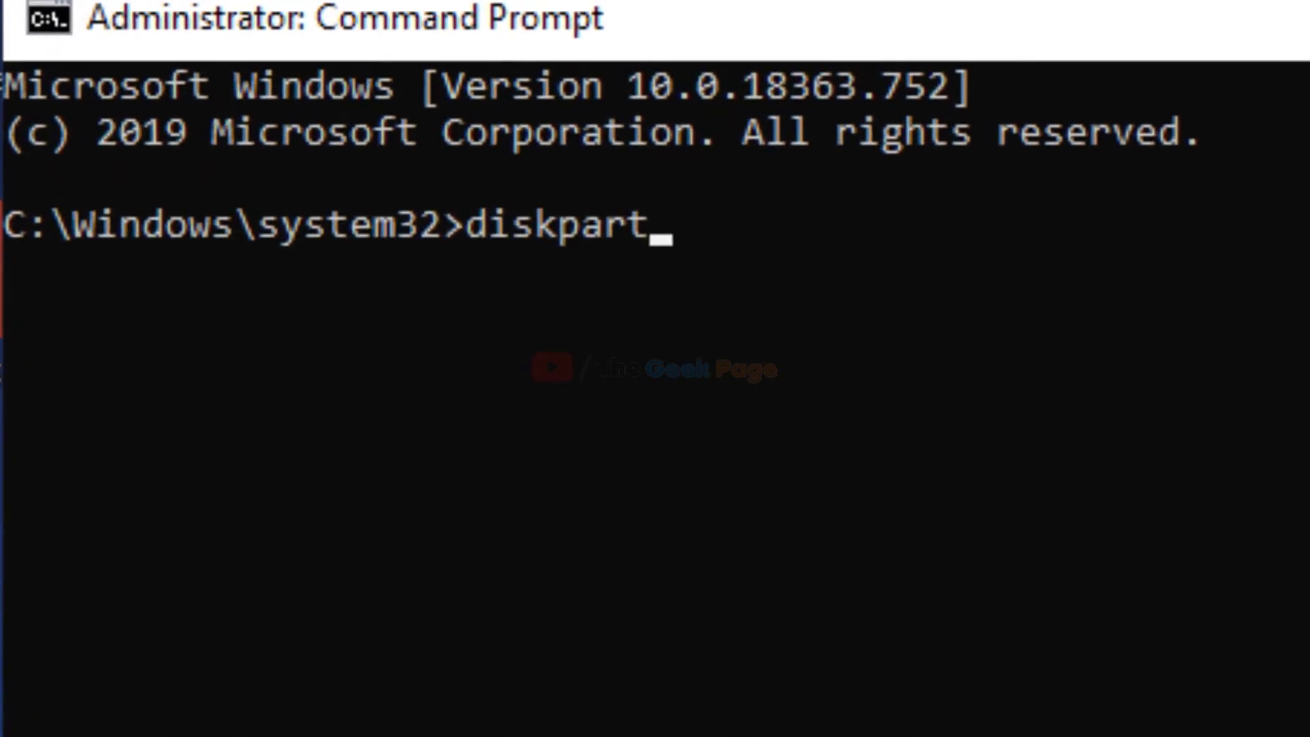
- Run diskpart and list disks, showing Disk 0 (232 GB) and Disk 1 (29 GB)
{"action": "key", "text": "Return"}
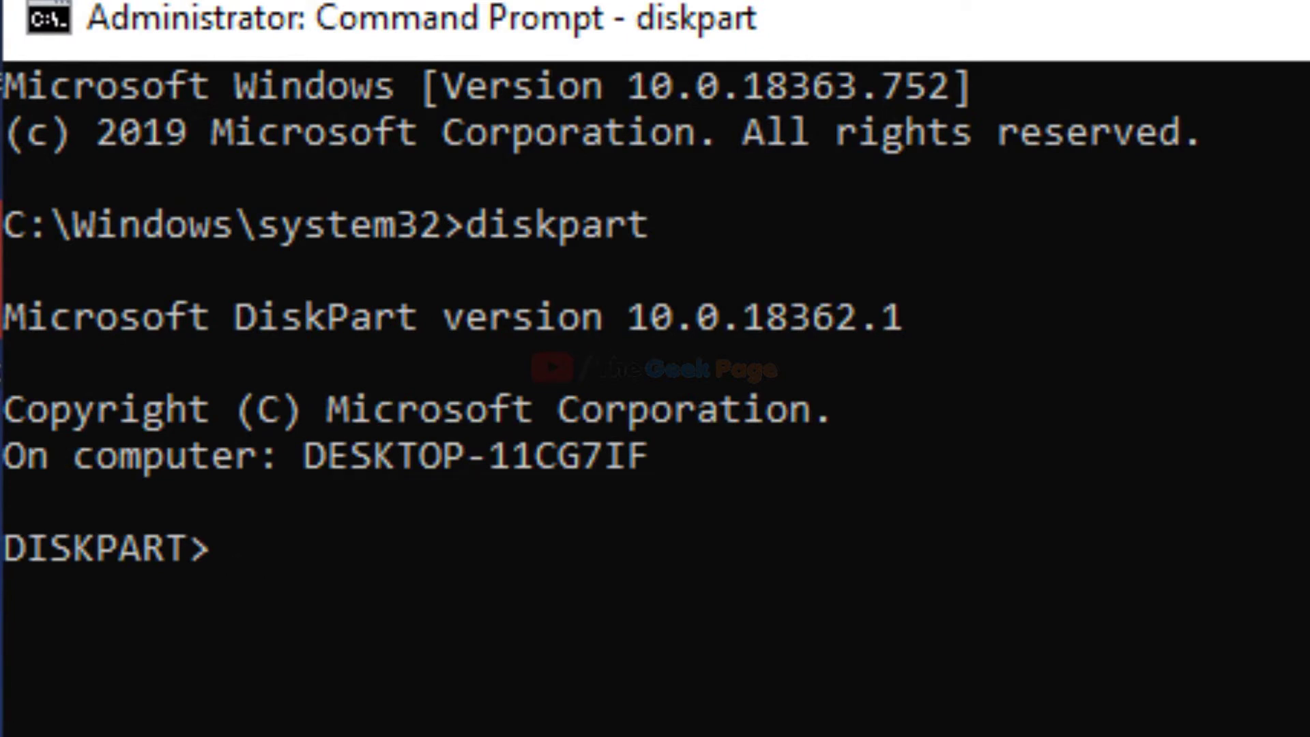
{"action": "type", "text": "list disk"}
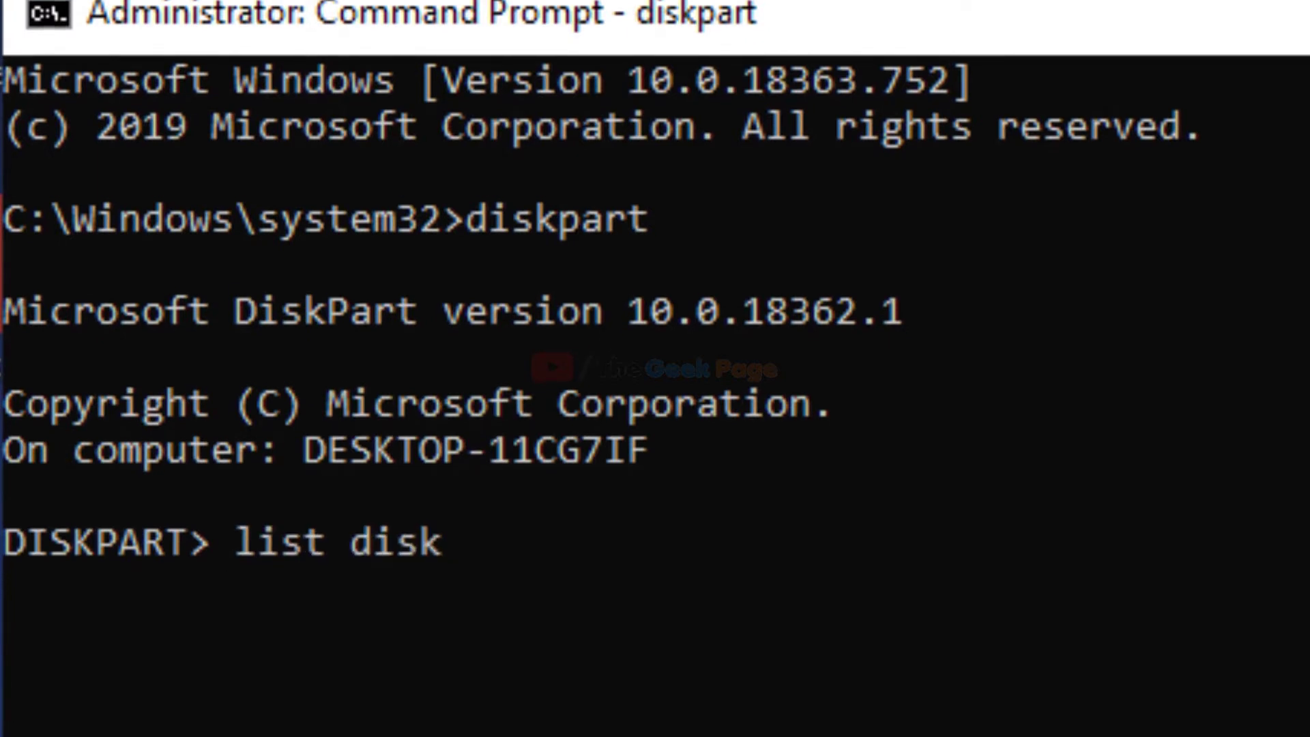
{"action": "key", "text": "Return"}
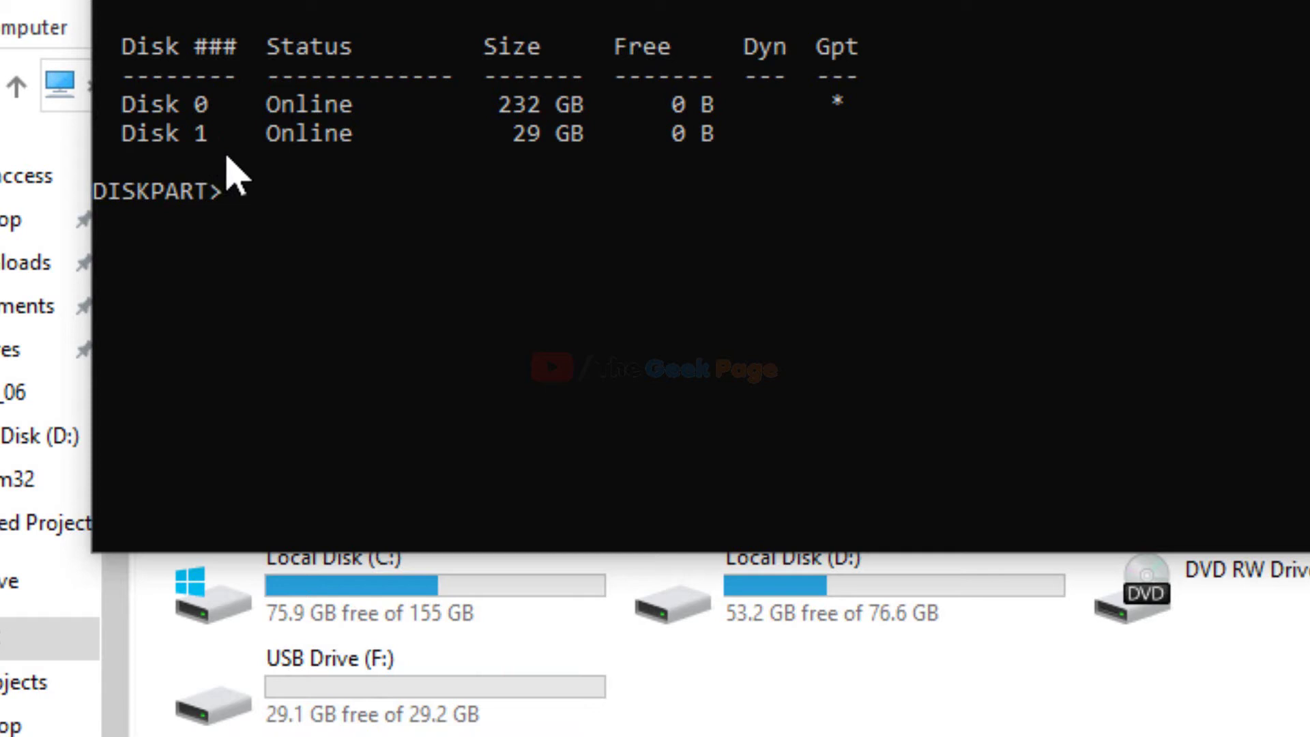
{"action": "type", "text": "sele"}
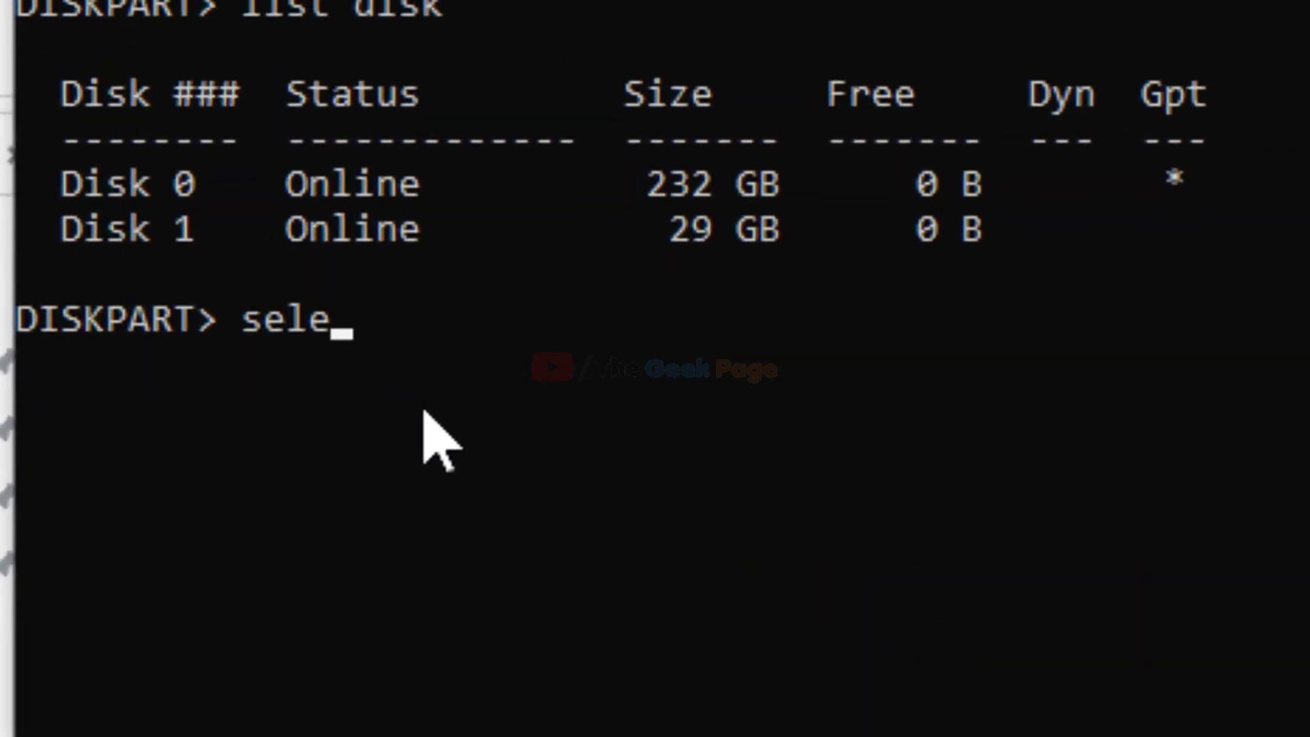
{"action": "type", "text": "ct disk 1"}
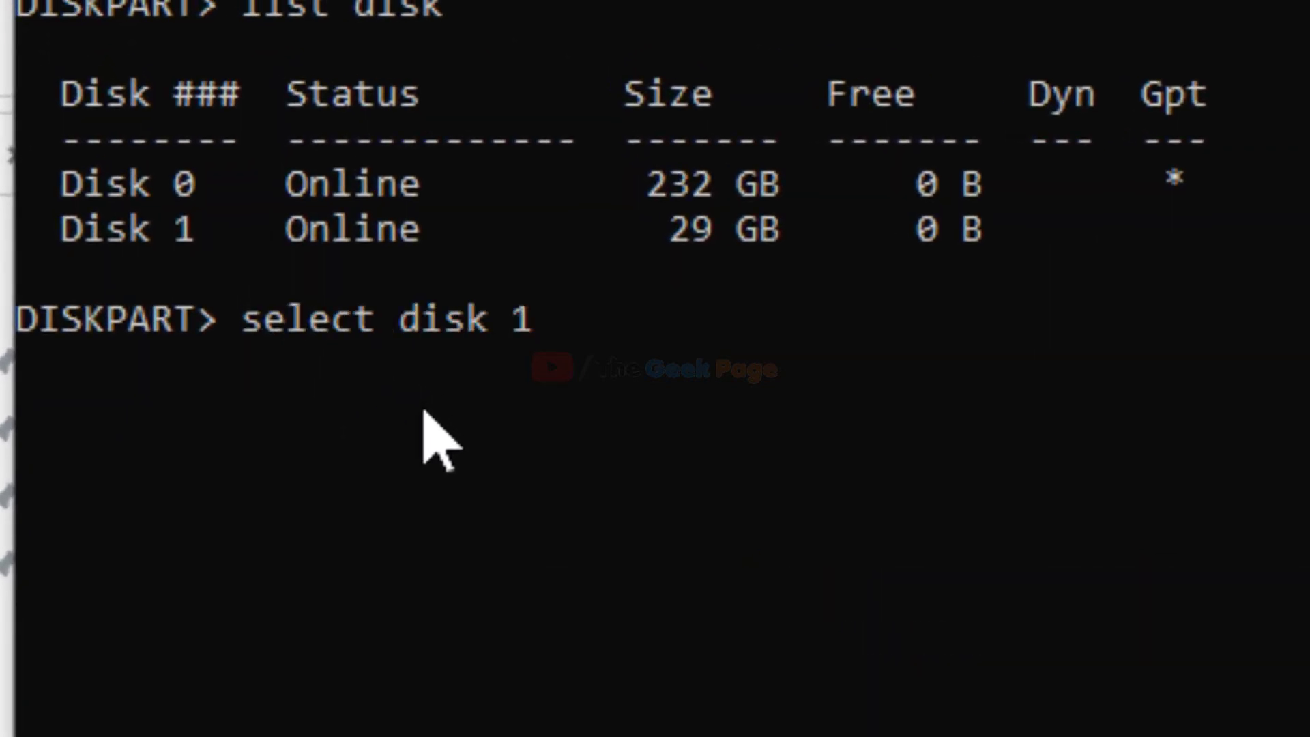
- Select Disk 1, the 29 GB USB drive, in DiskPart
{"action": "key", "text": "Return"}
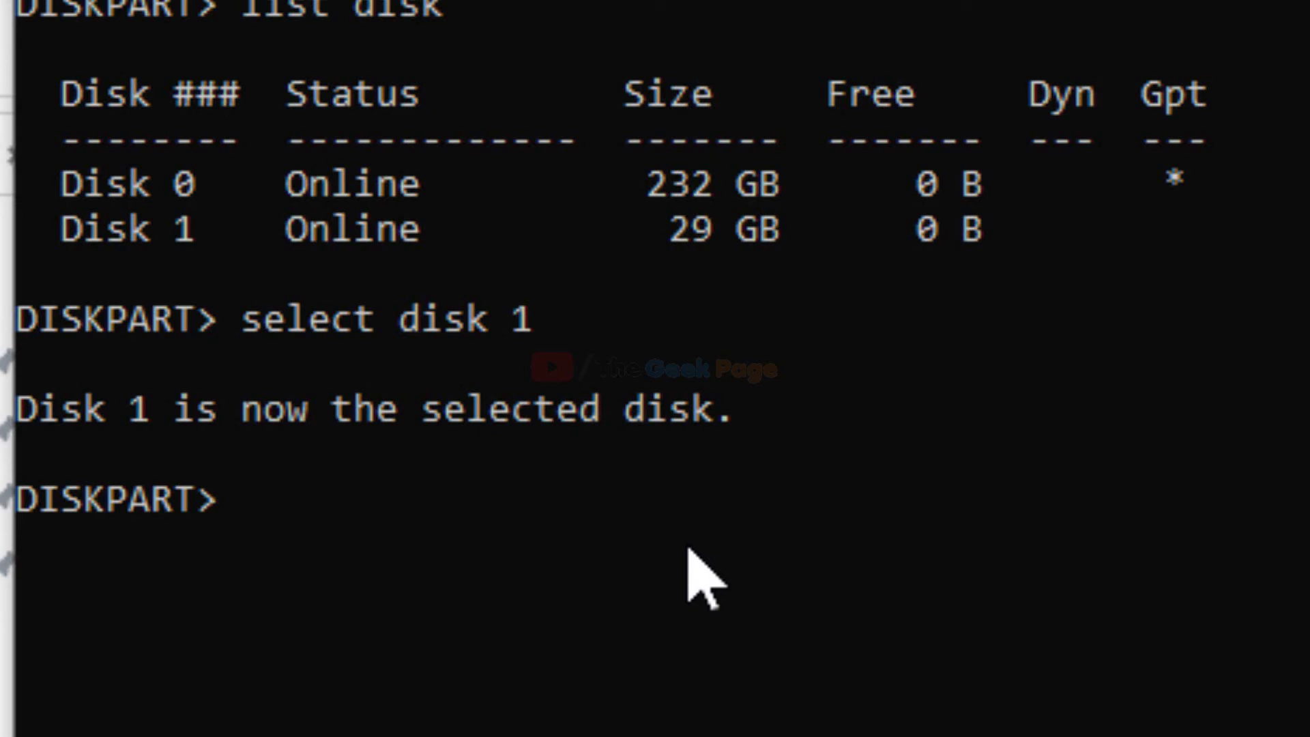
{"action": "type", "text": "attr"}
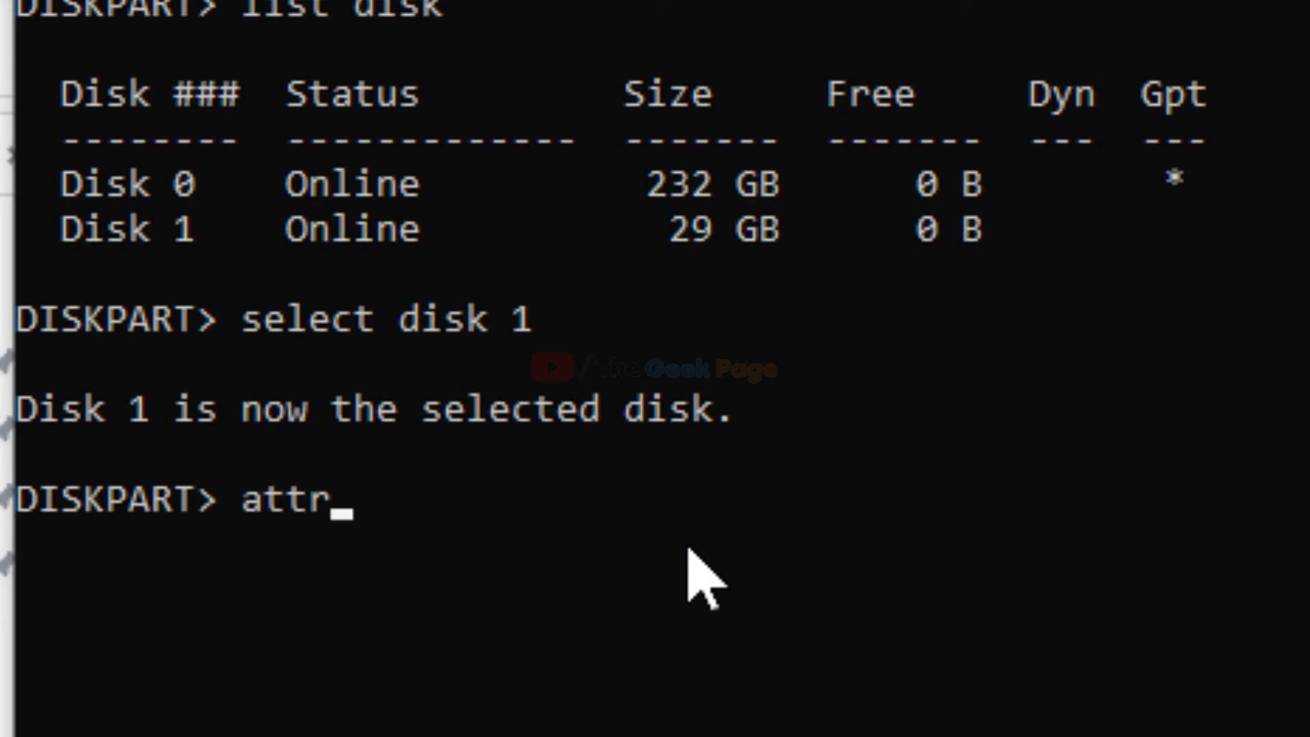
{"action": "type", "text": "ibute"}
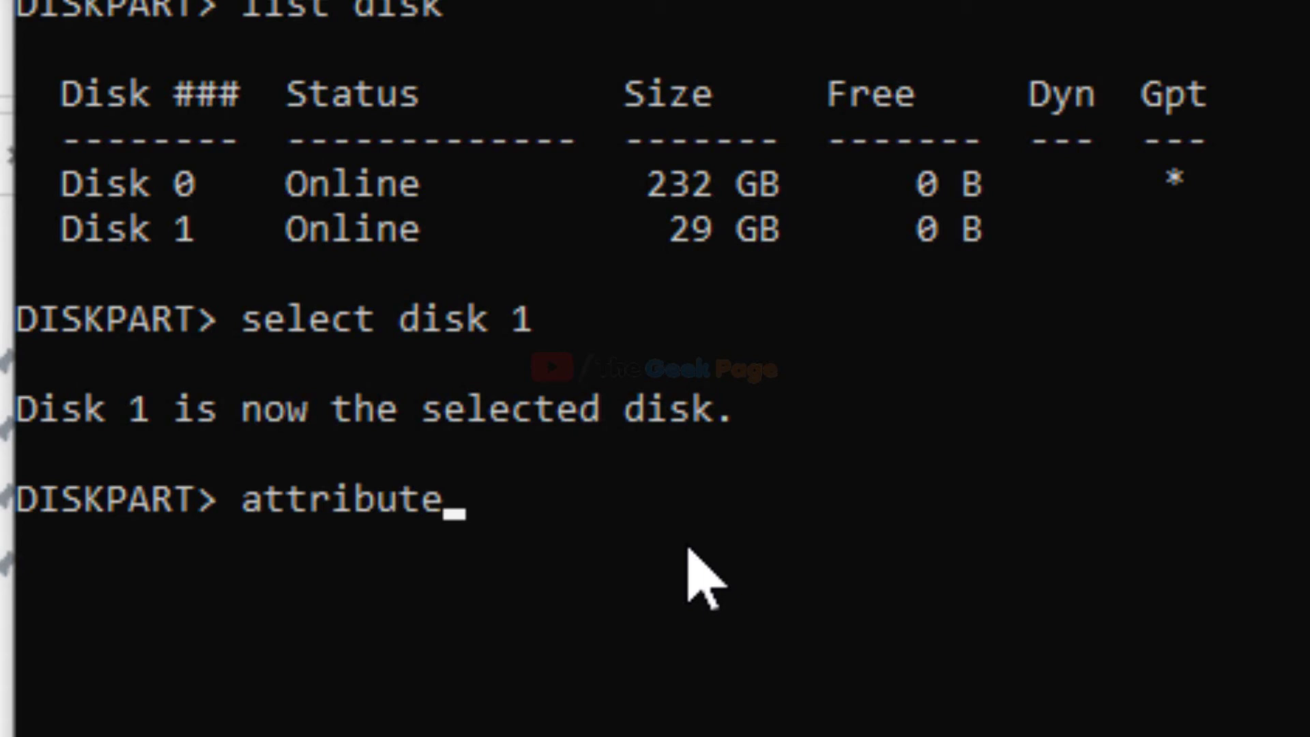
{"action": "type", "text": "s disk "}
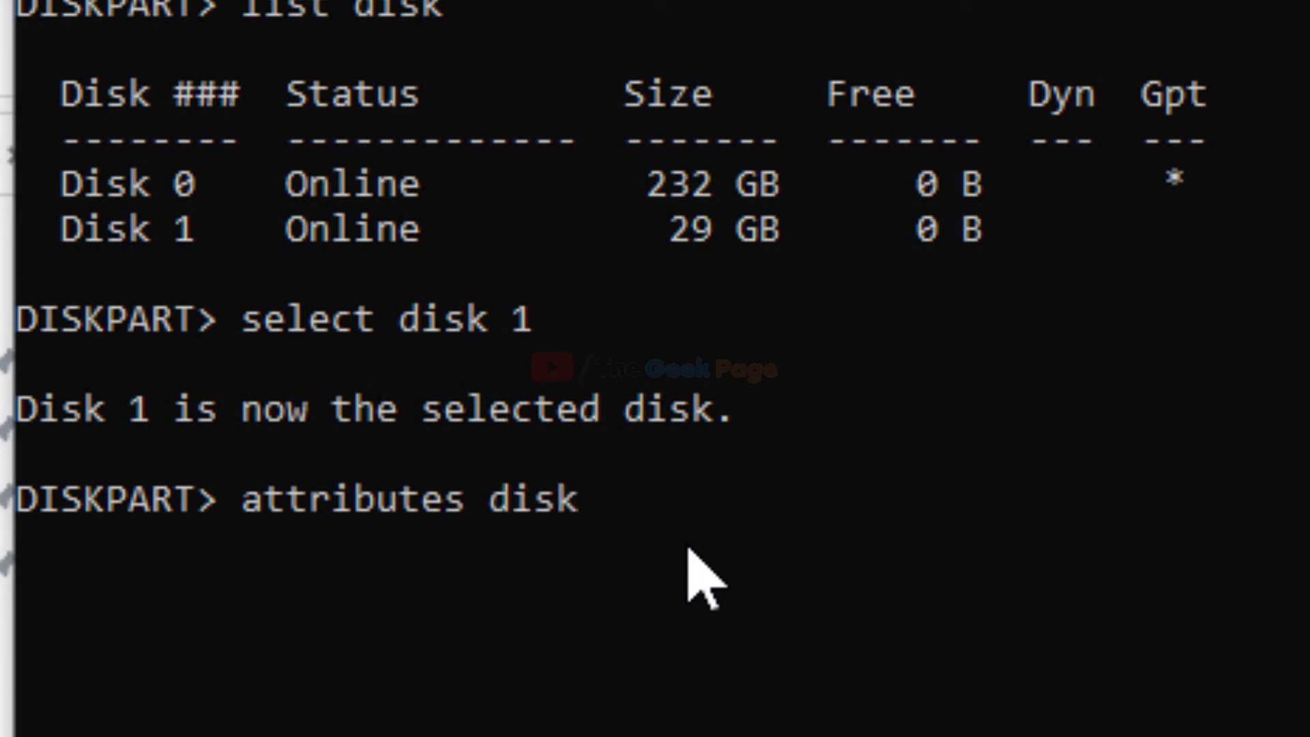
{"action": "type", "text": "c"}
{"action": "type", "text": "lear re"}
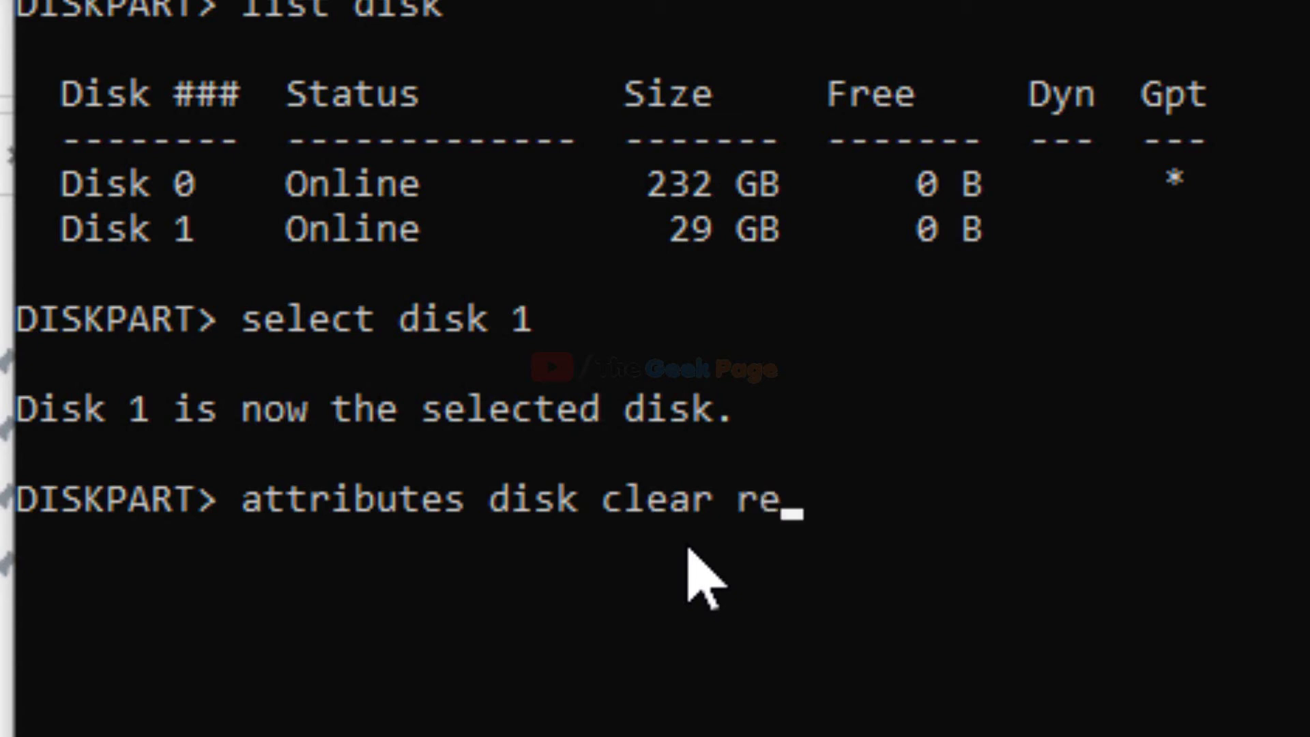
{"action": "type", "text": "adonly"}
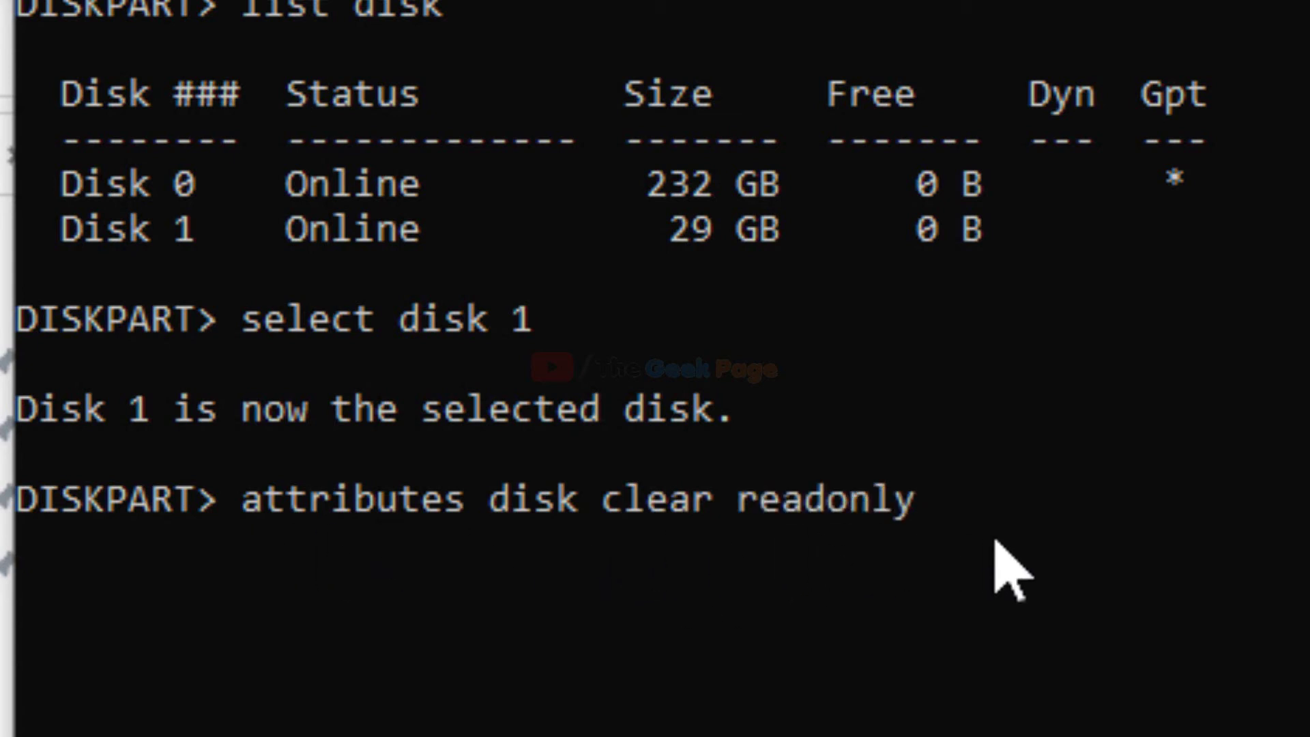
- Run 'attributes disk clear readonly' to remove write protection from Disk 1
{"action": "key", "text": "Return"}
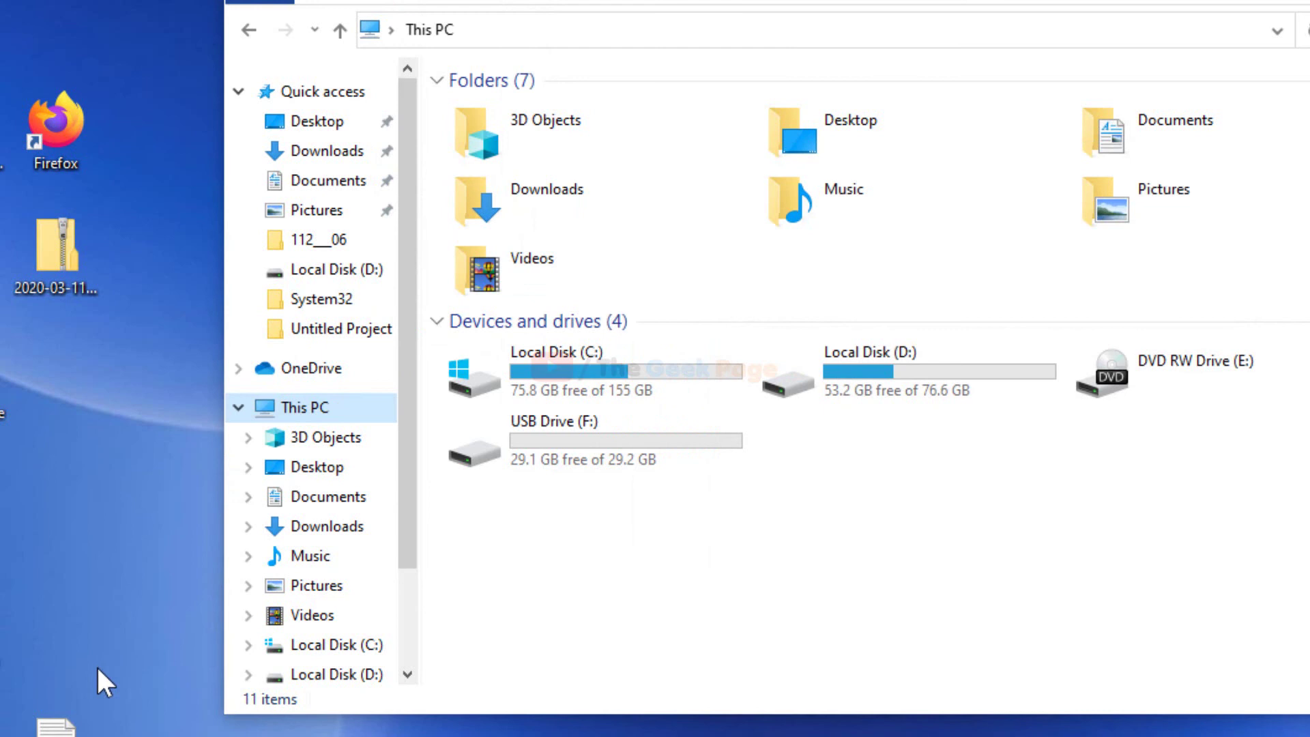
- Copy 'stocks to be aquired in next 3 months.txt' to USB Drive (F:) and open the drive
{"action": "mouse_move", "coordinate": [56, 726]}
{"action": "left_mouse_down"}
{"action": "mouse_move", "coordinate": [507, 553]}
{"action": "mouse_move", "coordinate": [568, 458]}
{"action": "left_mouse_up"}
{"action": "double_click", "coordinate": [568, 457]}
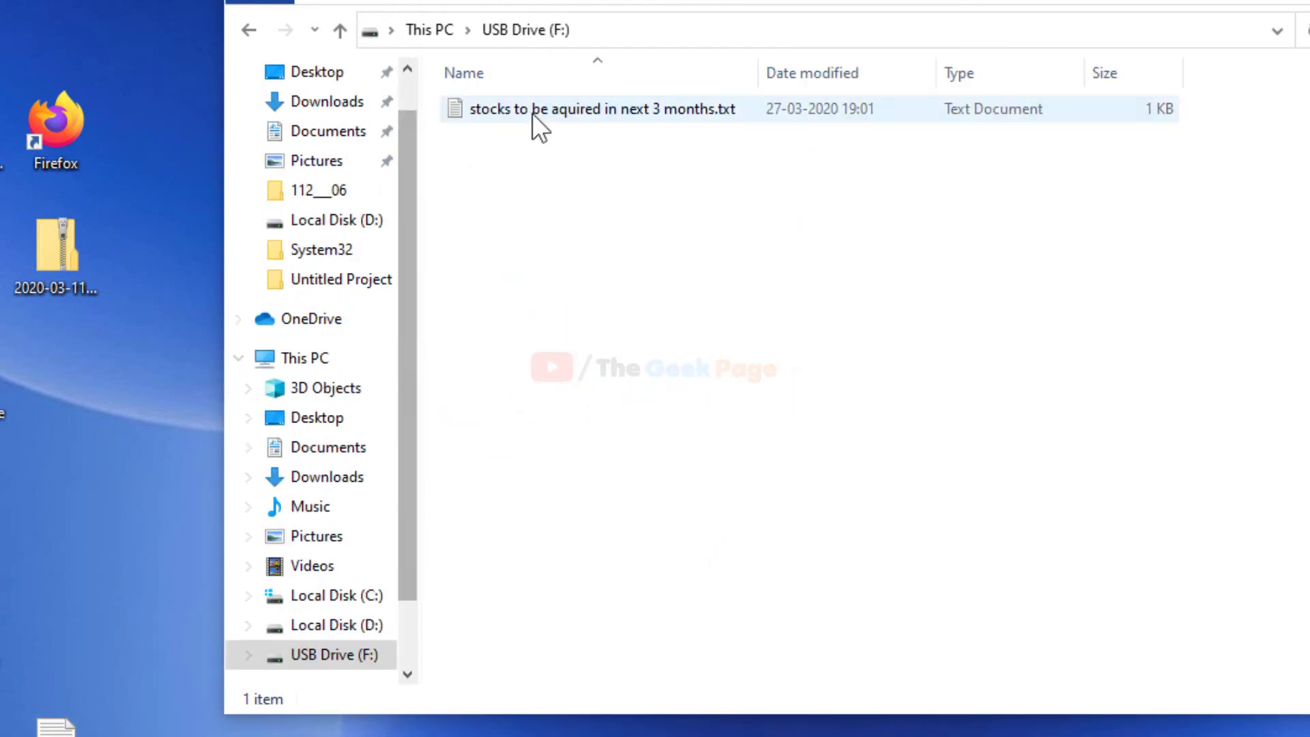